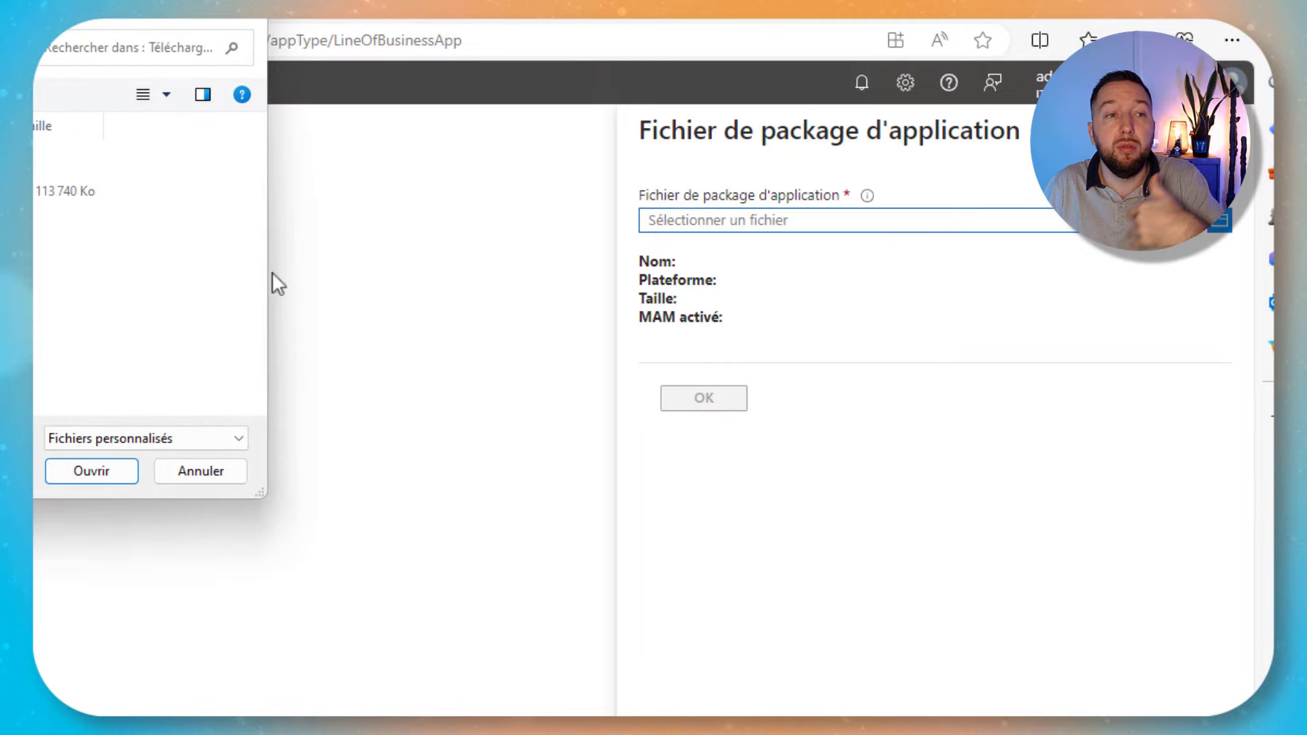
# Load the googlechromestandaloneenterprise64 installer from Téléchargements as the application package file
pyautogui.click(468, 228)
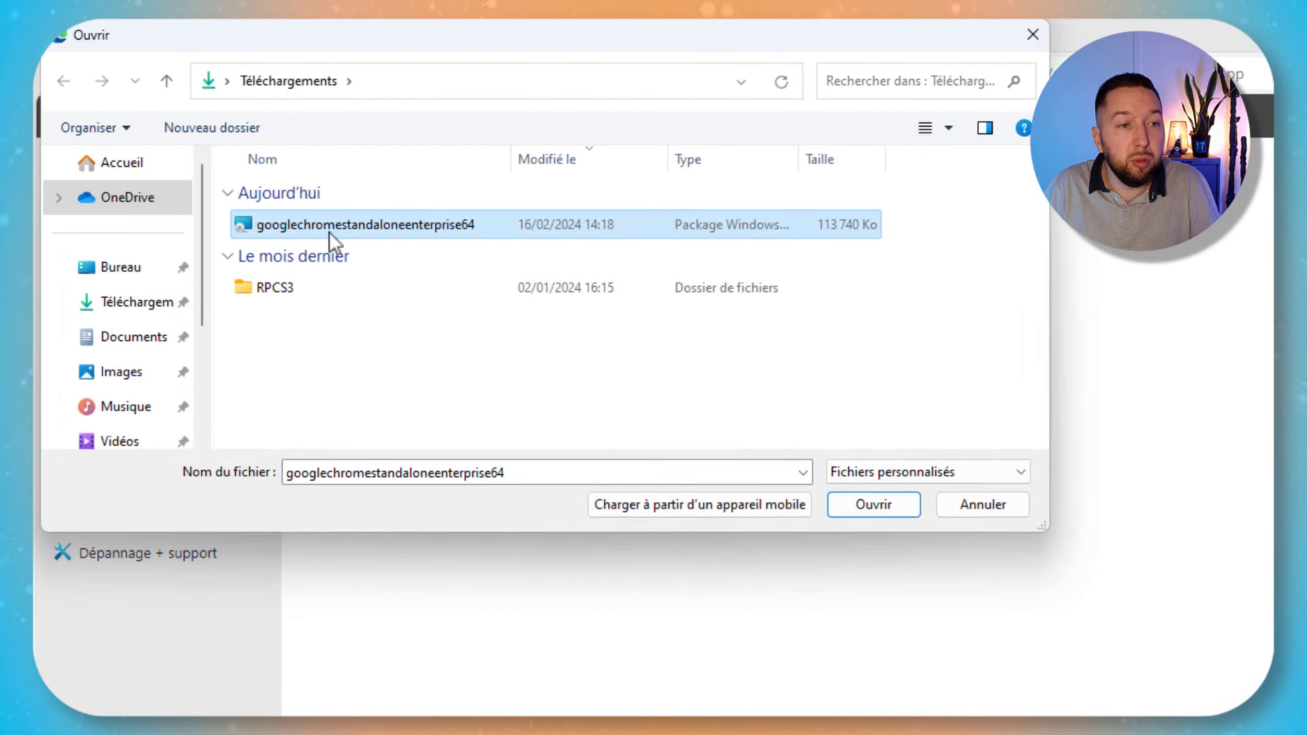
pyautogui.click(897, 515)
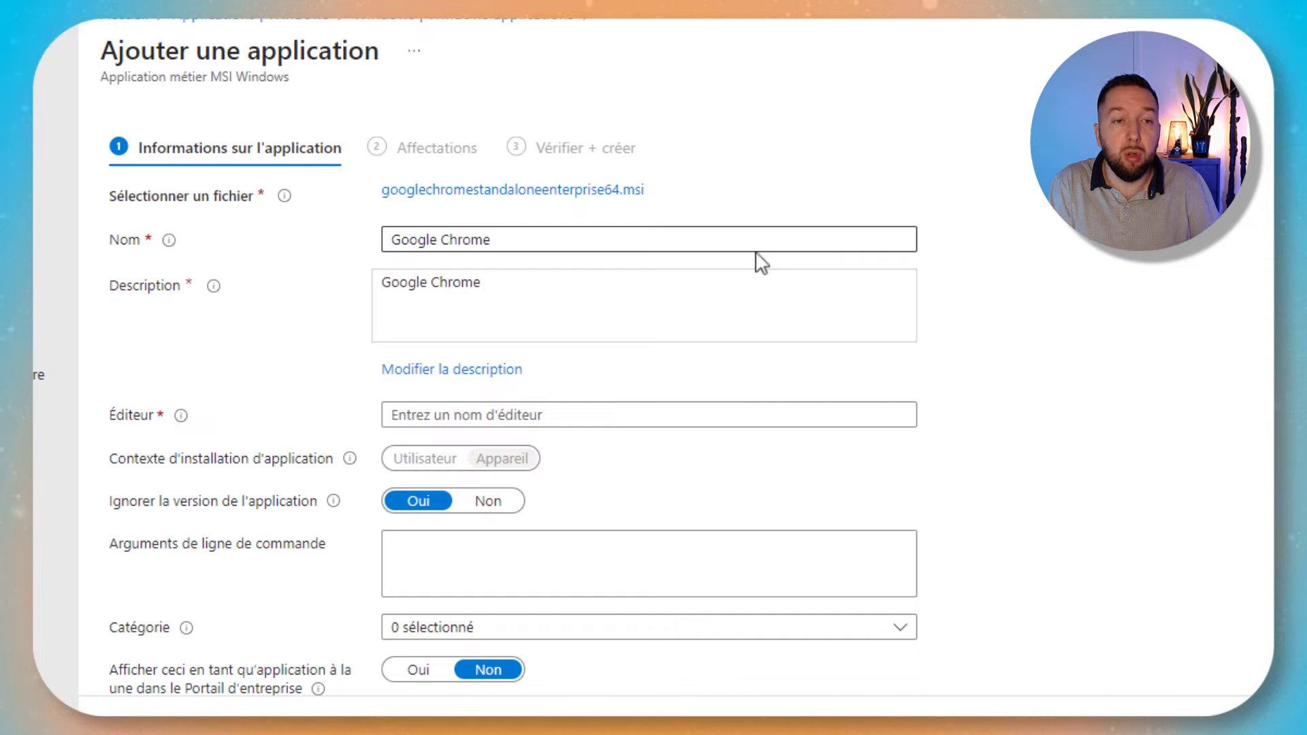
# Name the application "Google Chrome (64 bits)" and enter Google as its publisher
pyautogui.click(722, 239)
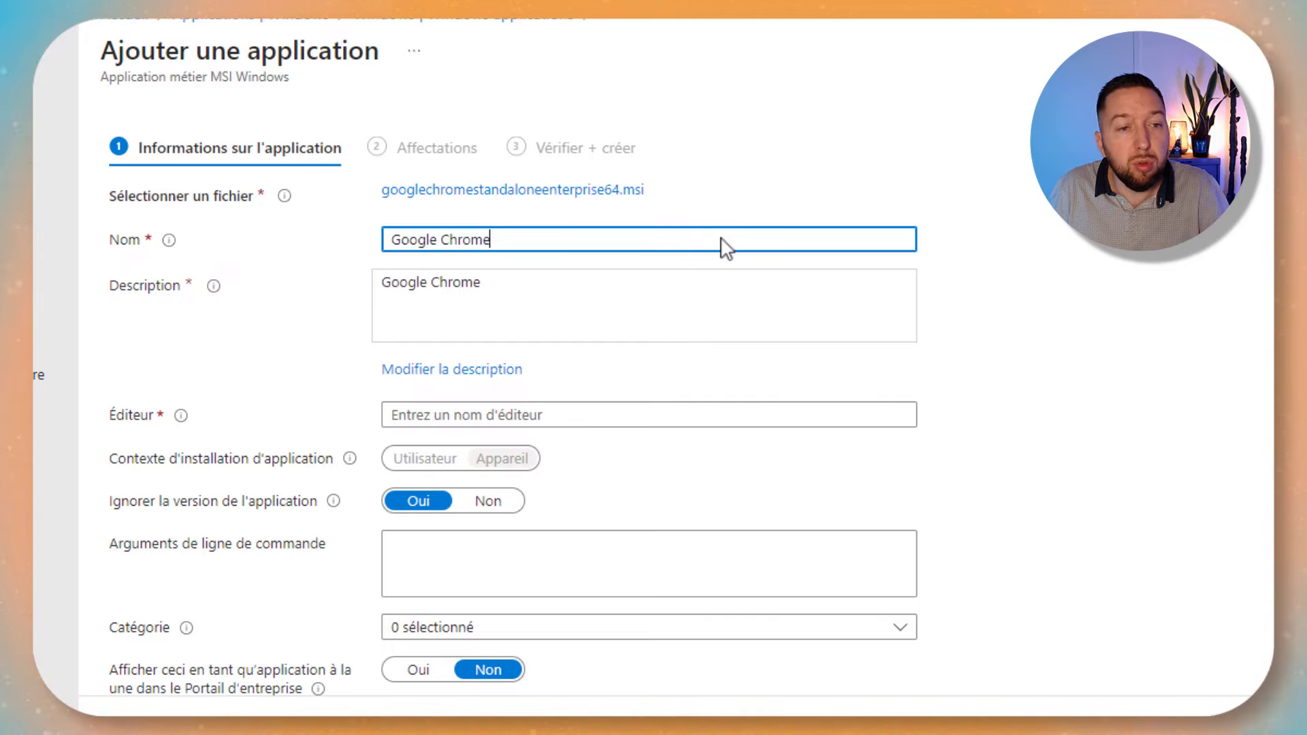
pyautogui.write('(')
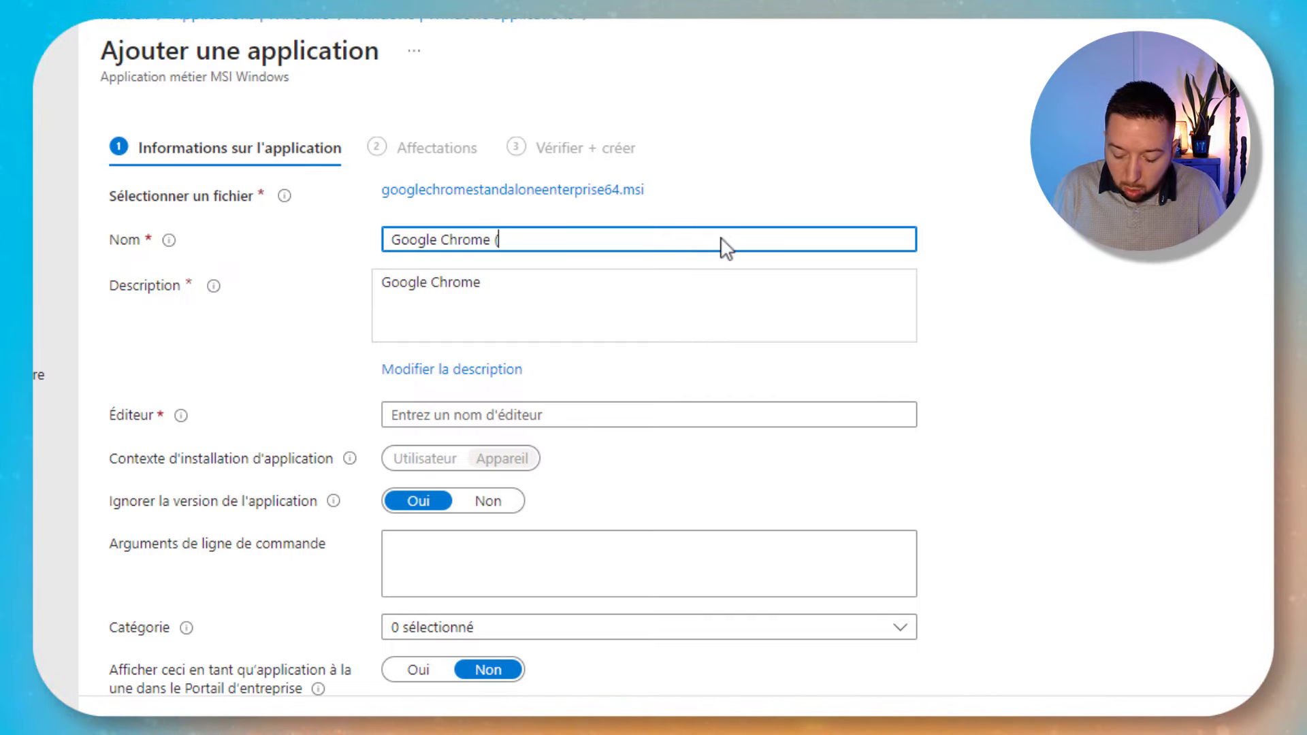
pyautogui.write('64 bits)')
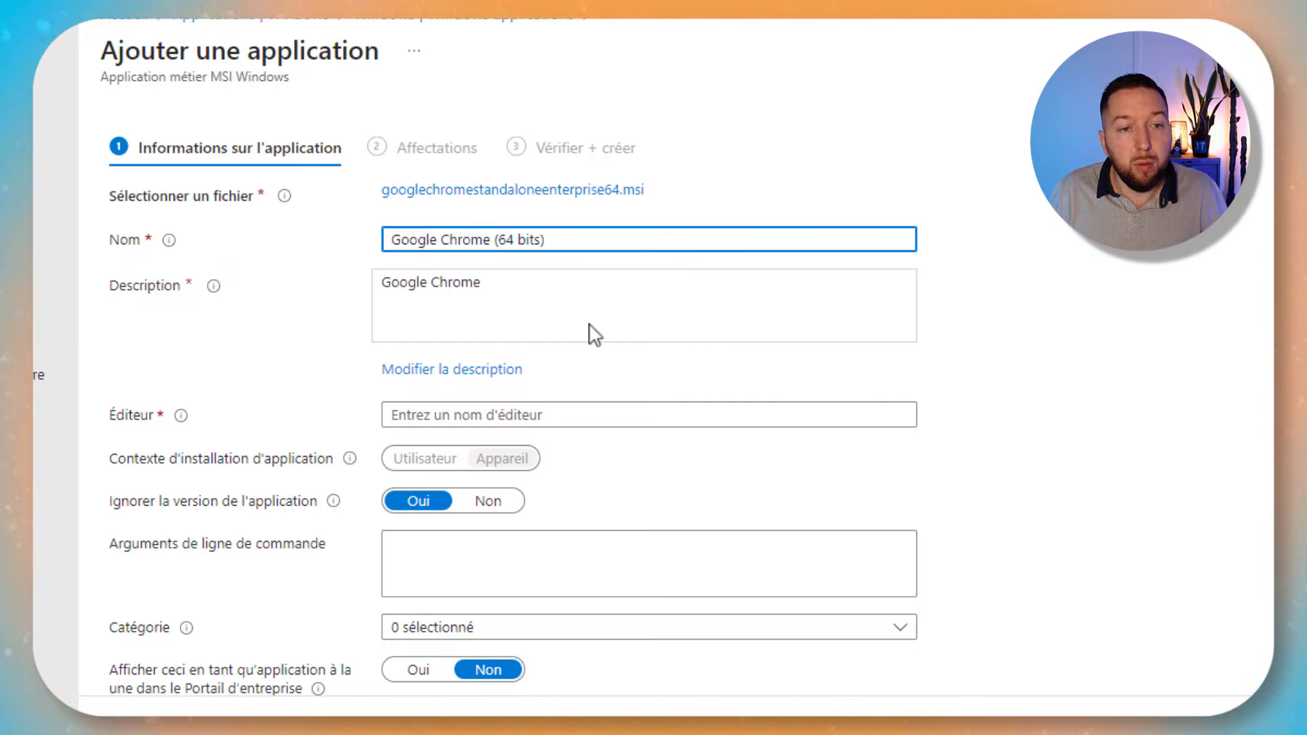
pyautogui.click(564, 419)
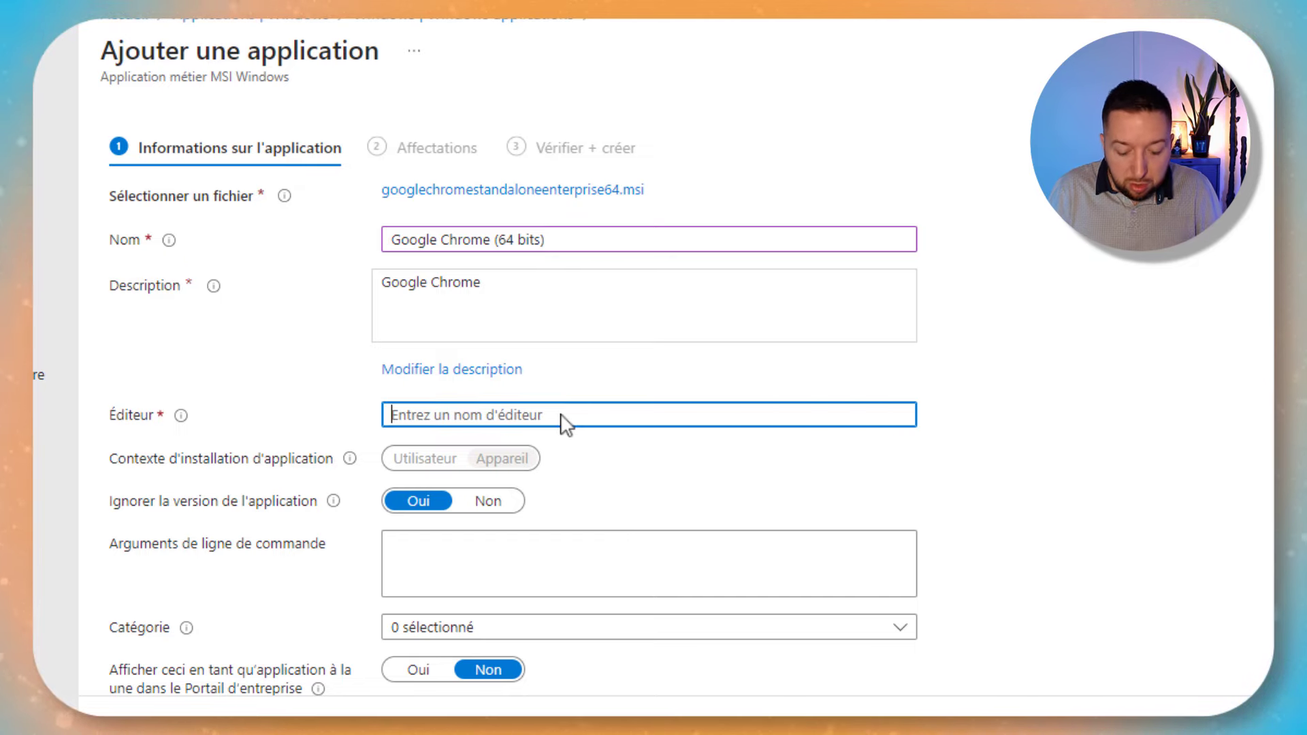
pyautogui.write('Google')
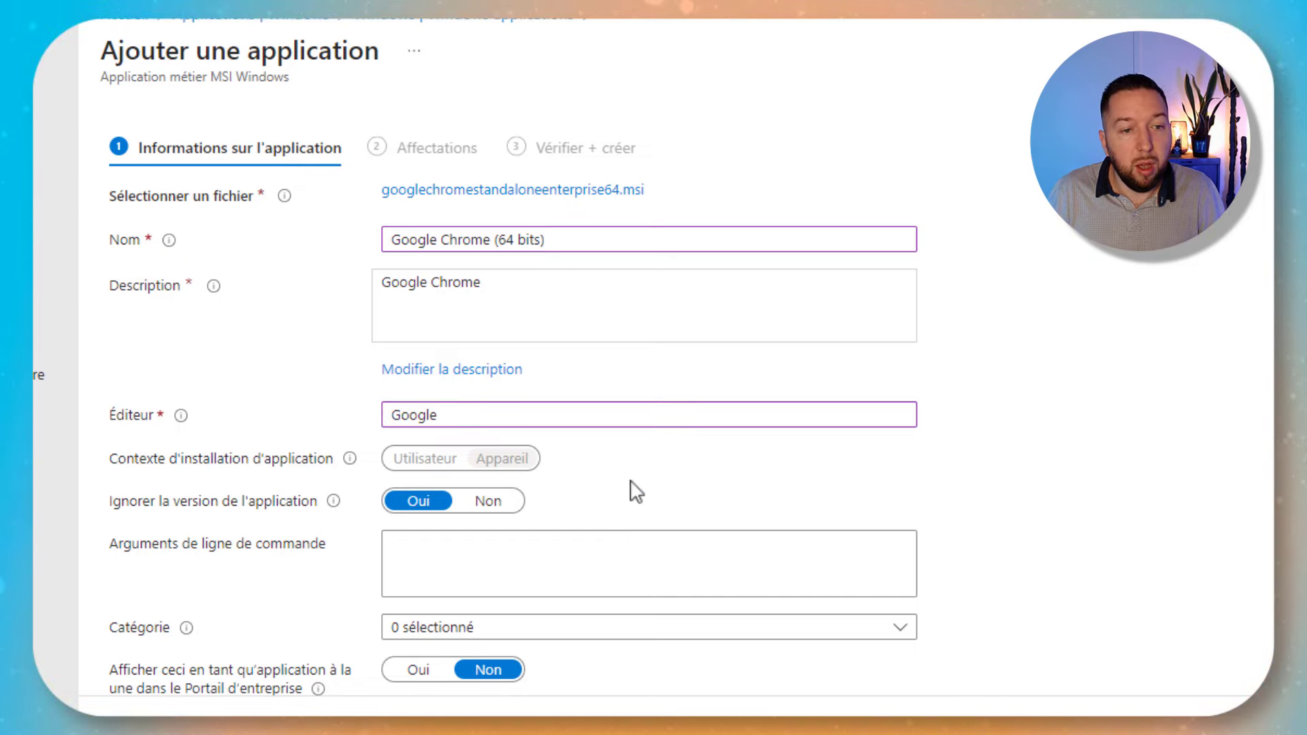
pyautogui.click(631, 490)
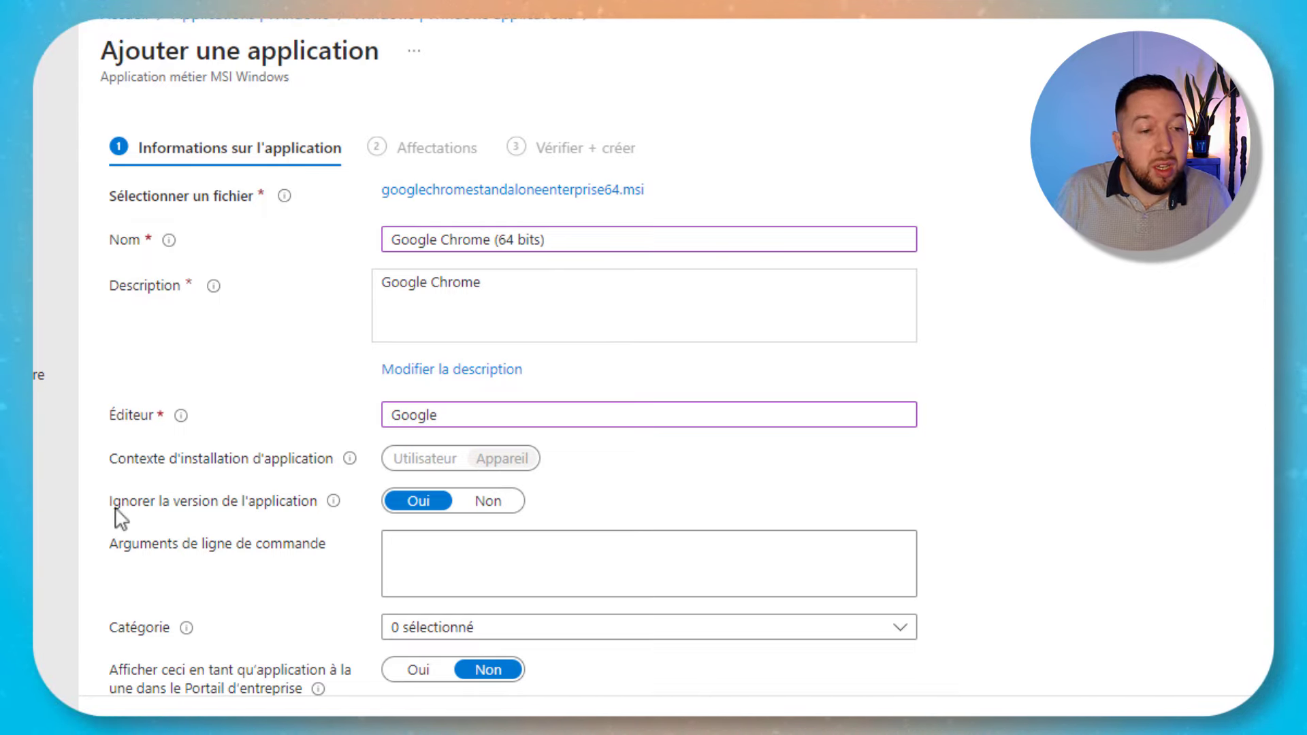
# Set the command-line arguments to /quiet and the category to Productivité, and proceed to the assignments
pyautogui.moveTo(324, 510)
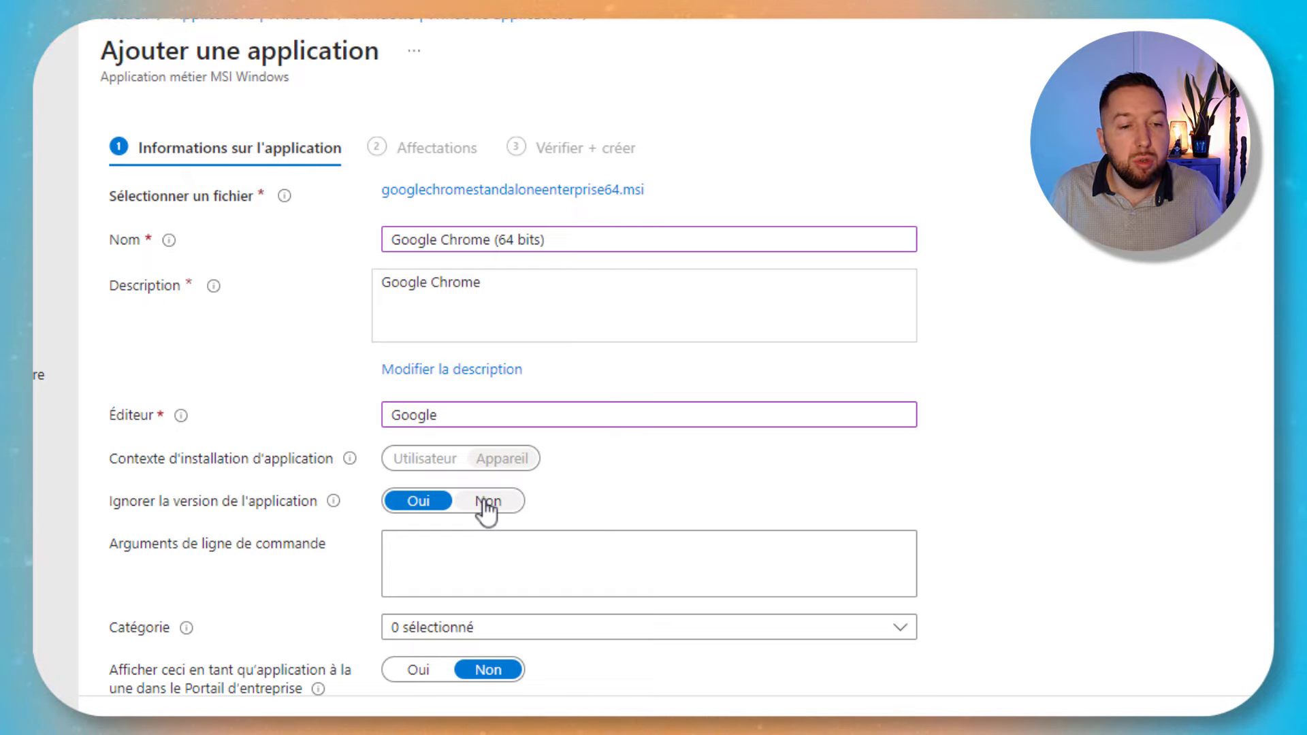
pyautogui.click(485, 562)
pyautogui.write('/quiet')
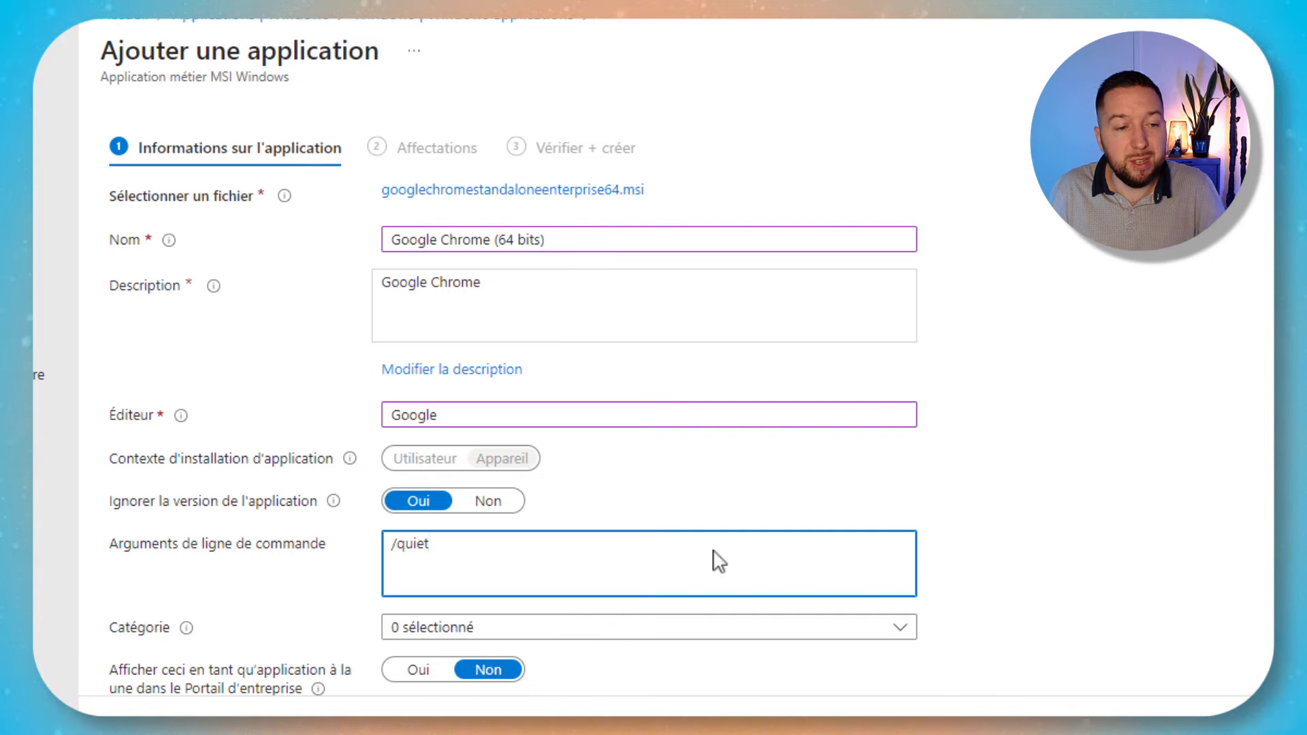
pyautogui.click(578, 629)
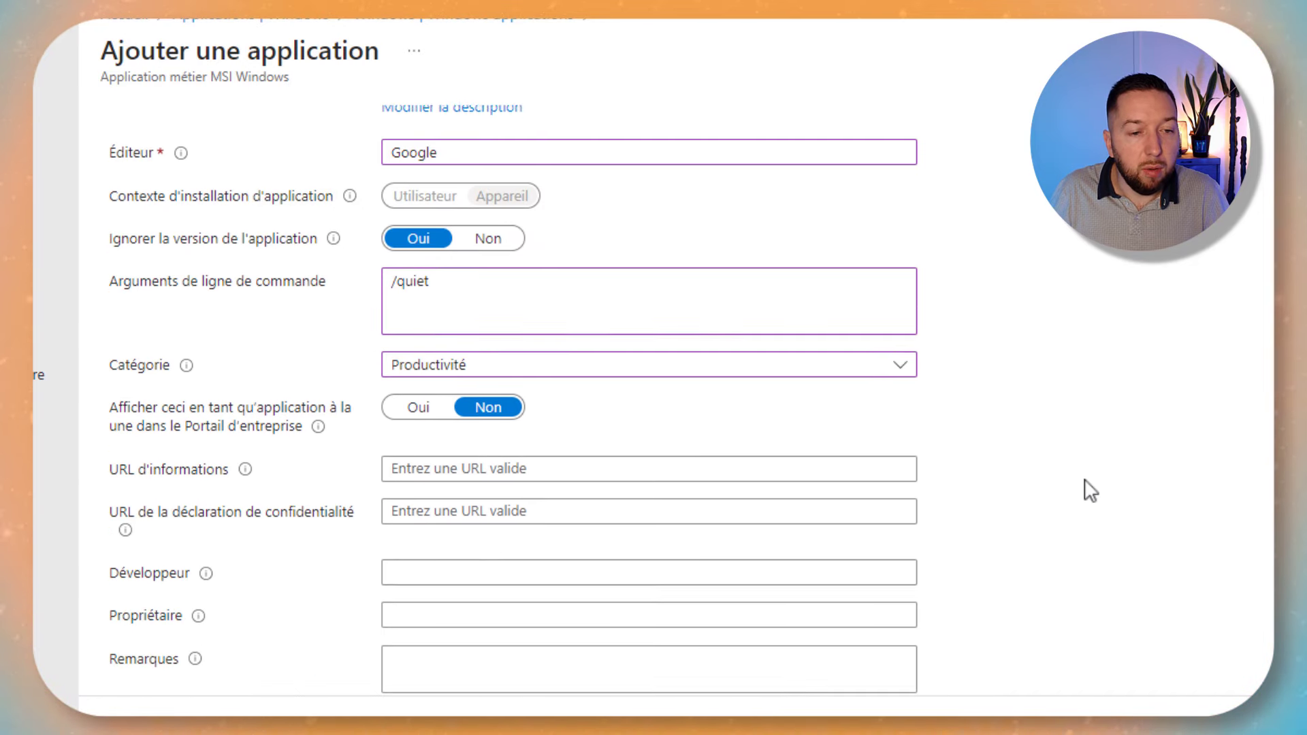
pyautogui.scroll(-2, 1084, 490)
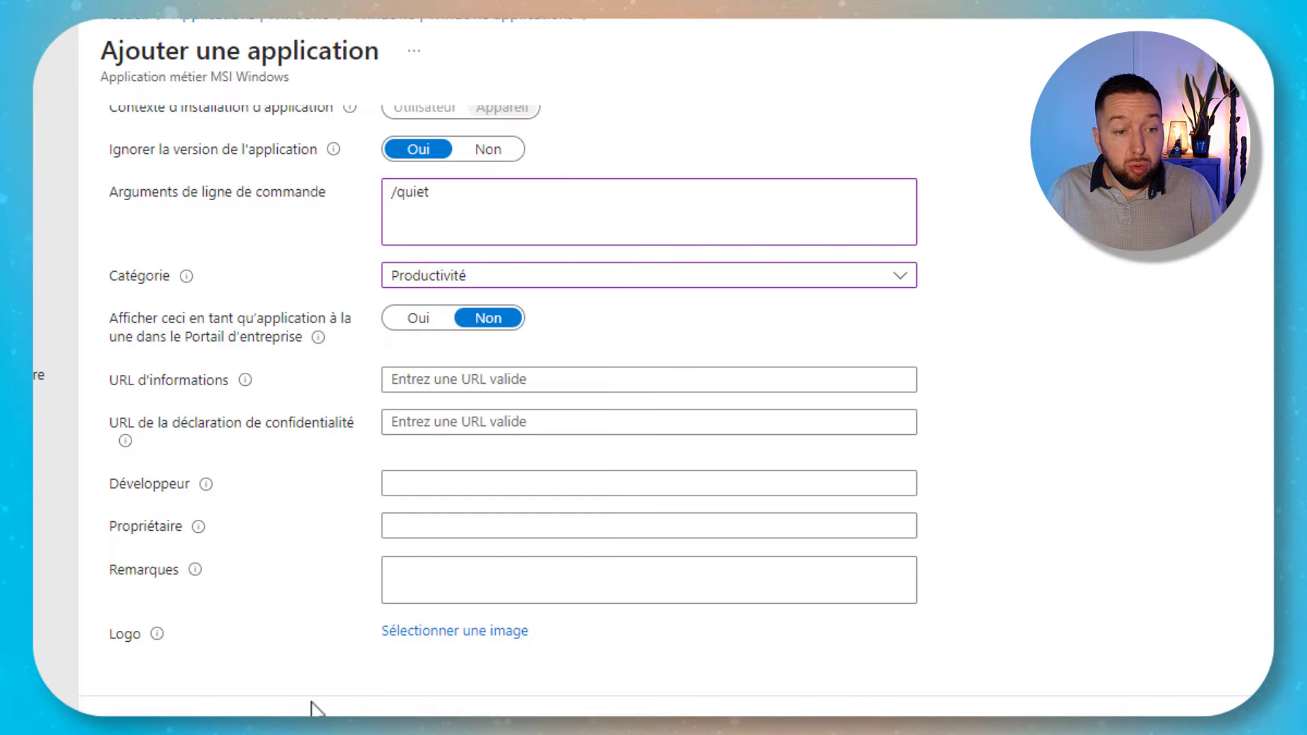
pyautogui.click(272, 727)
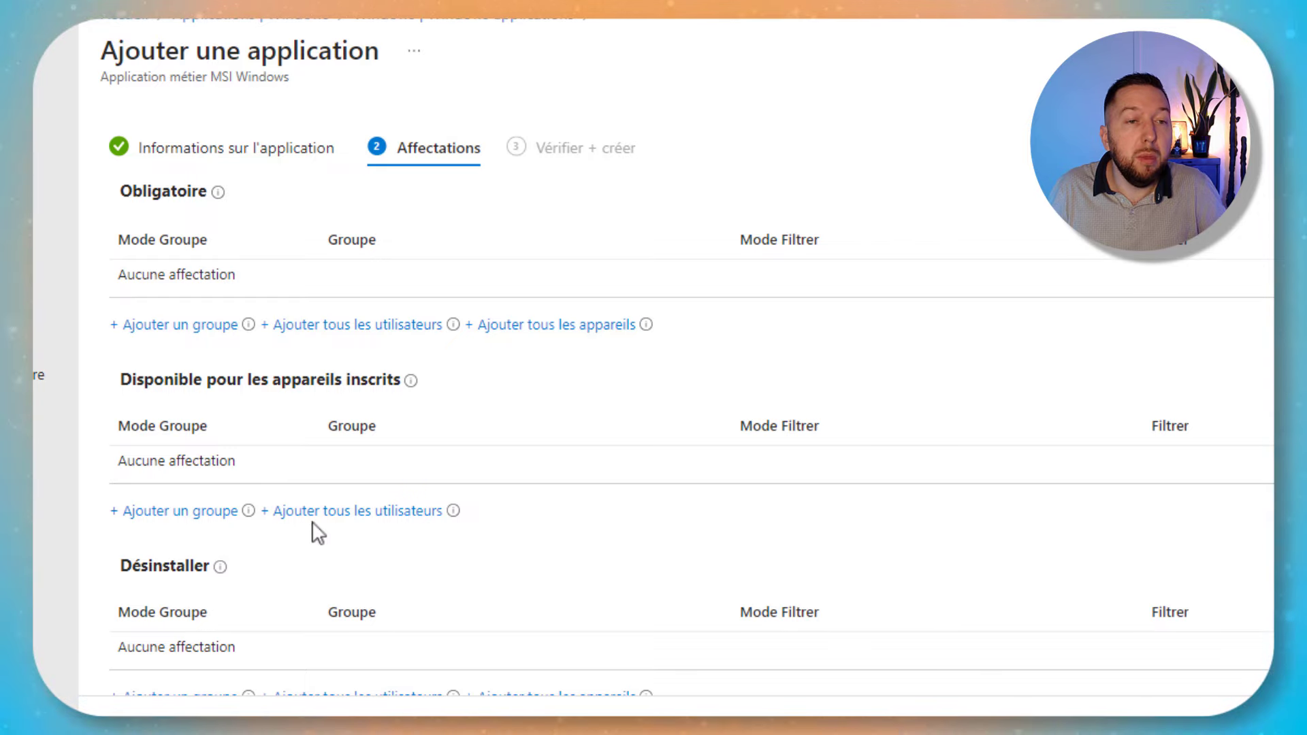
# Assign the application as required (Obligatoire) to all devices
pyautogui.scroll(-1, 315, 525)
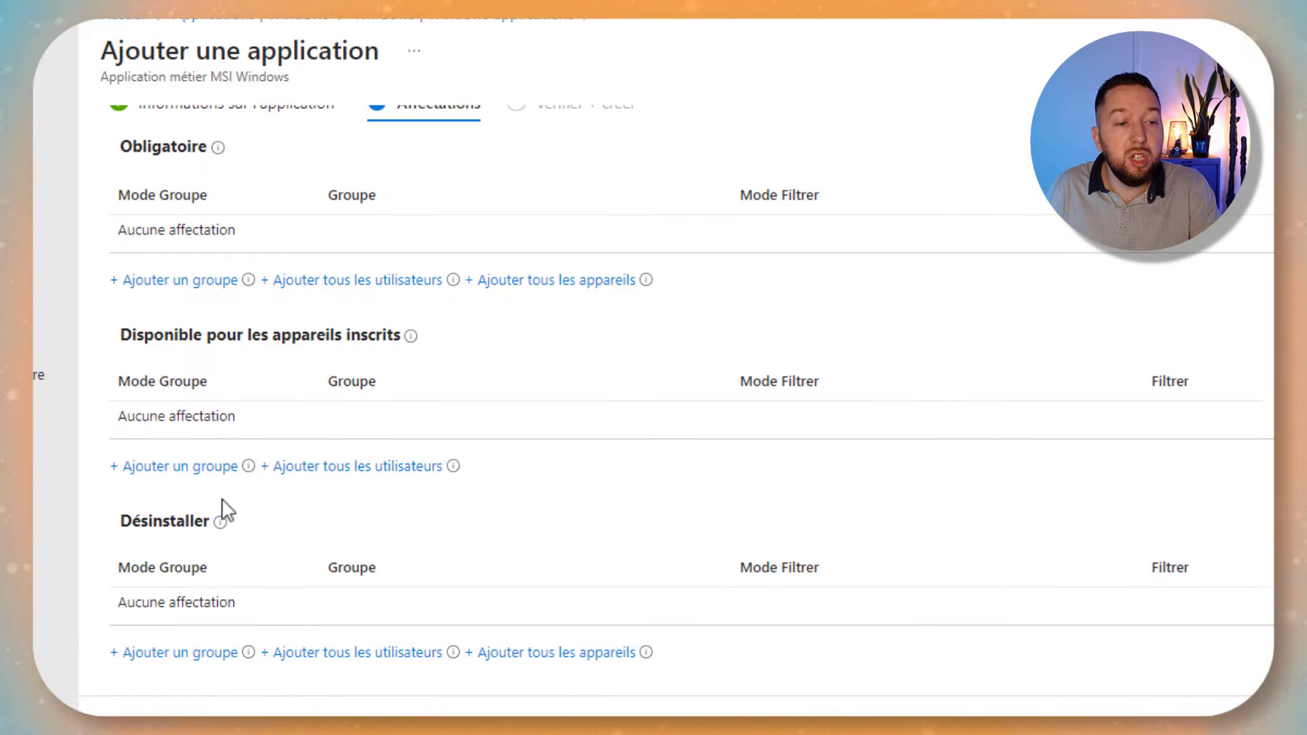
pyautogui.scroll(1, 281, 608)
pyautogui.scroll(1, 281, 608)
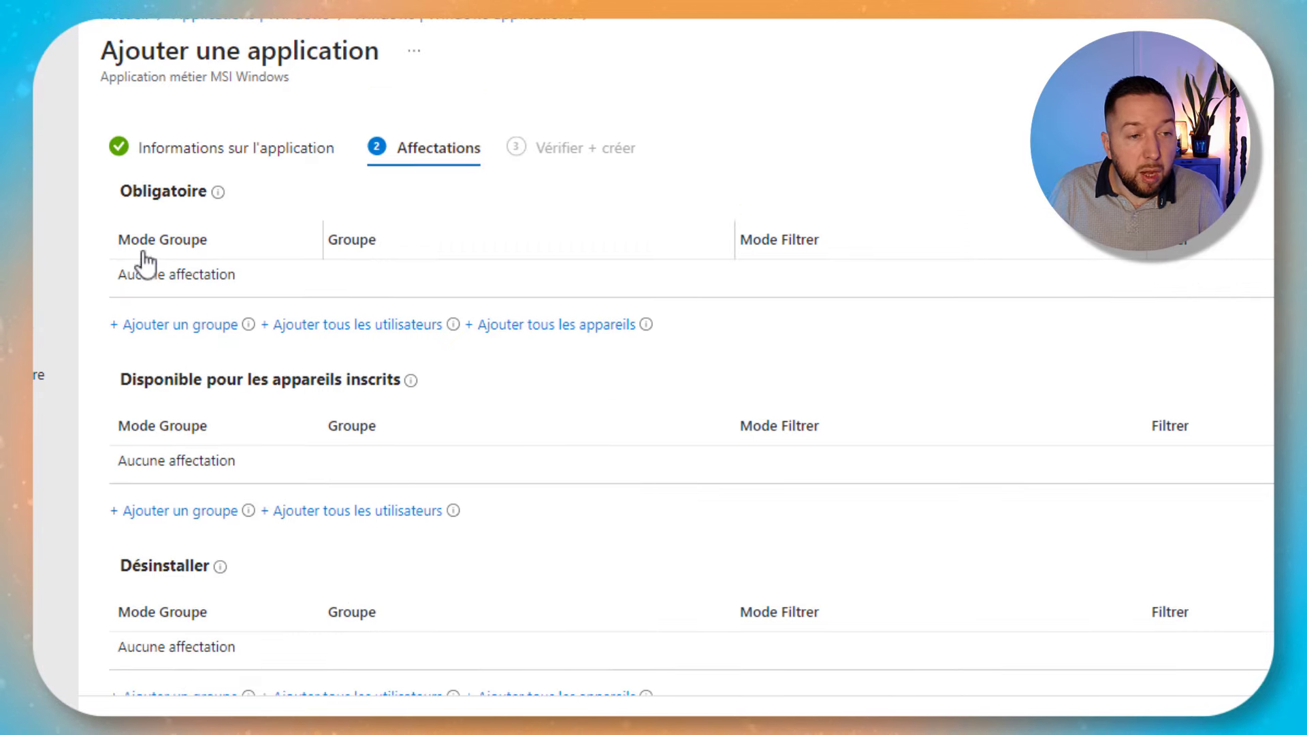
pyautogui.click(554, 326)
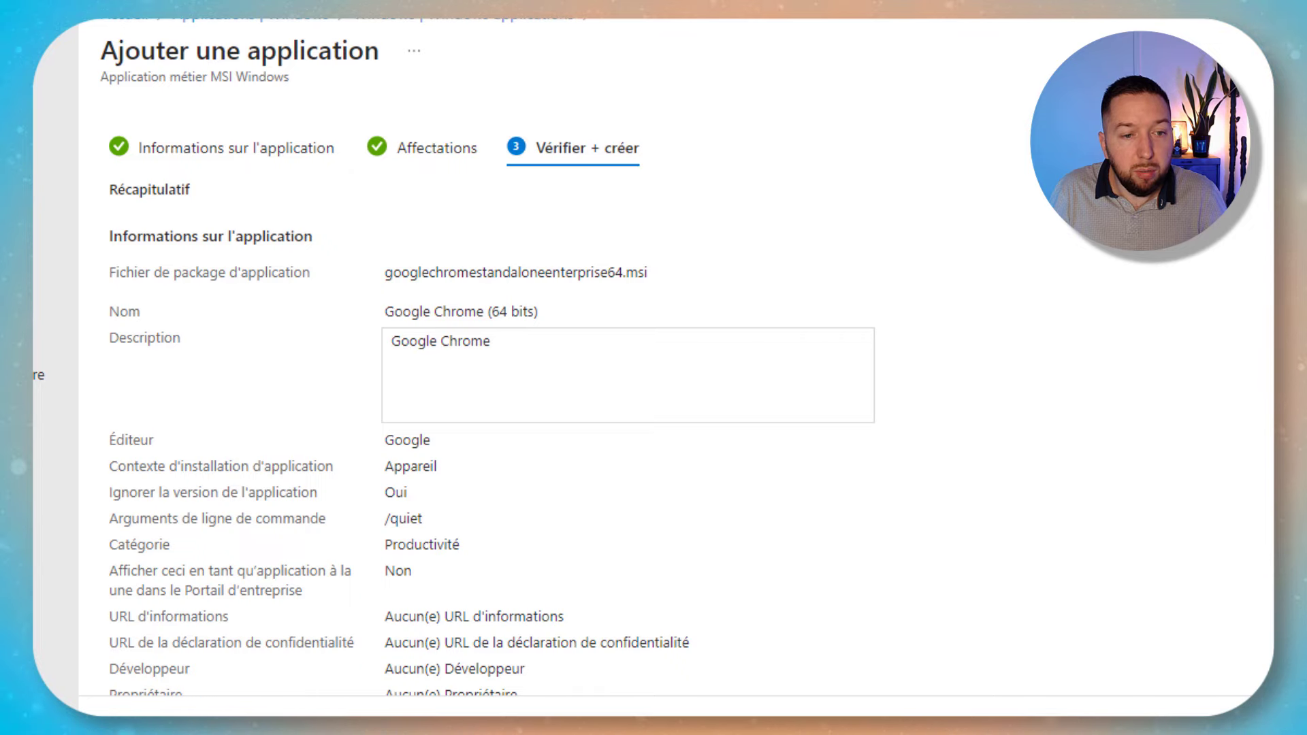
# Review the application summary through to its assignments and create the application
pyautogui.scroll(-5, 464, 271)
pyautogui.scroll(-1, 481, 116)
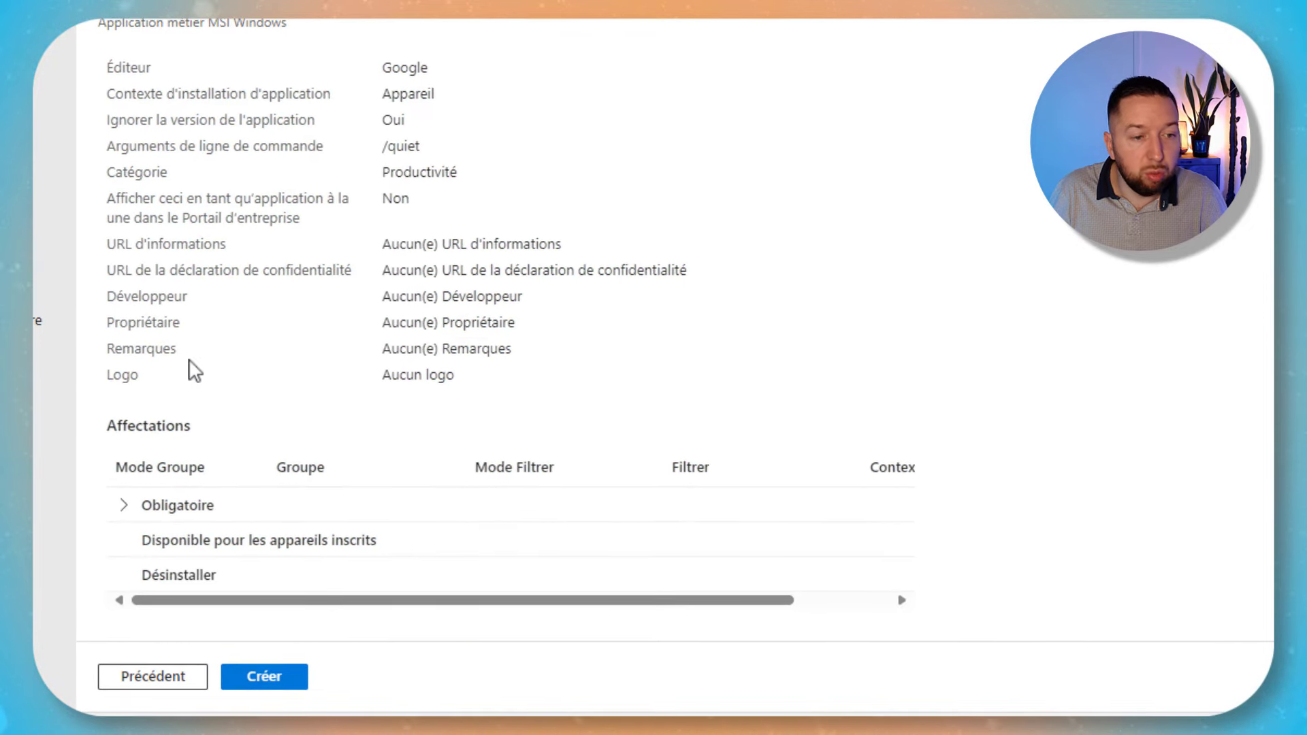
pyautogui.click(264, 678)
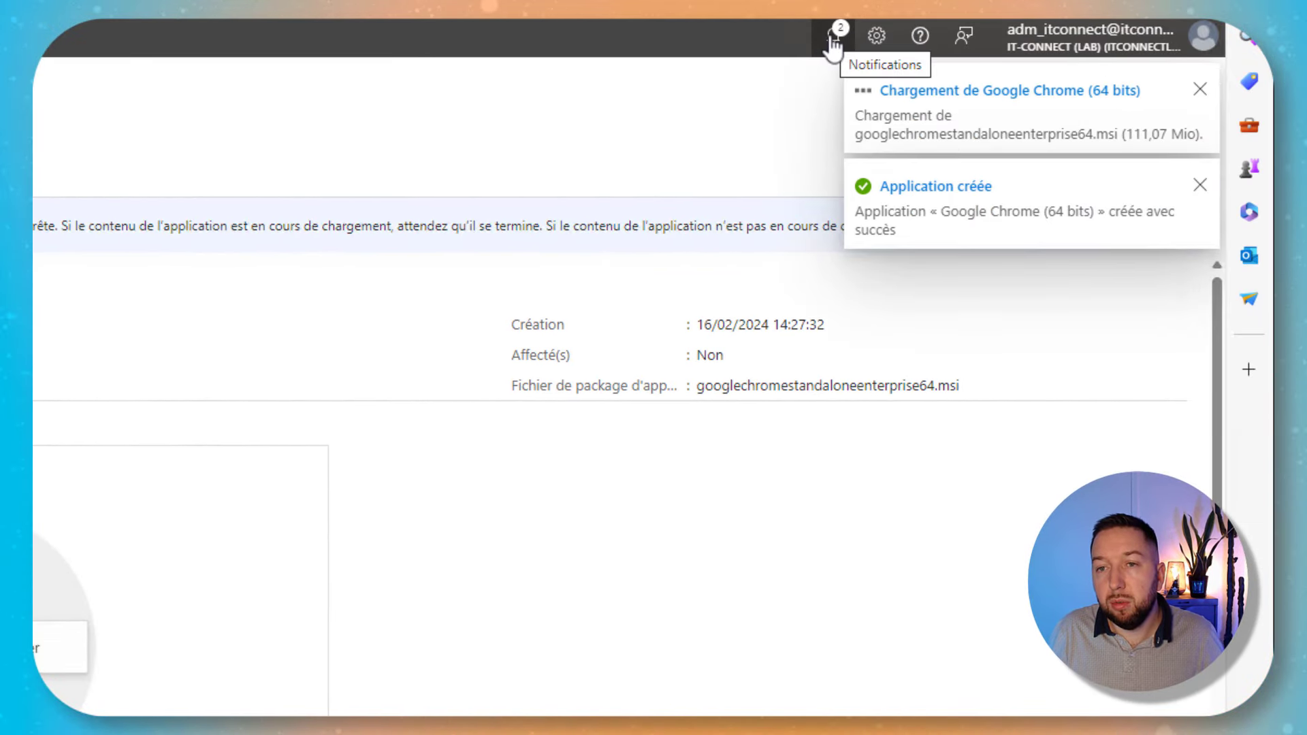
# Check the upload progress of the Google Chrome package in the notifications
pyautogui.click(833, 45)
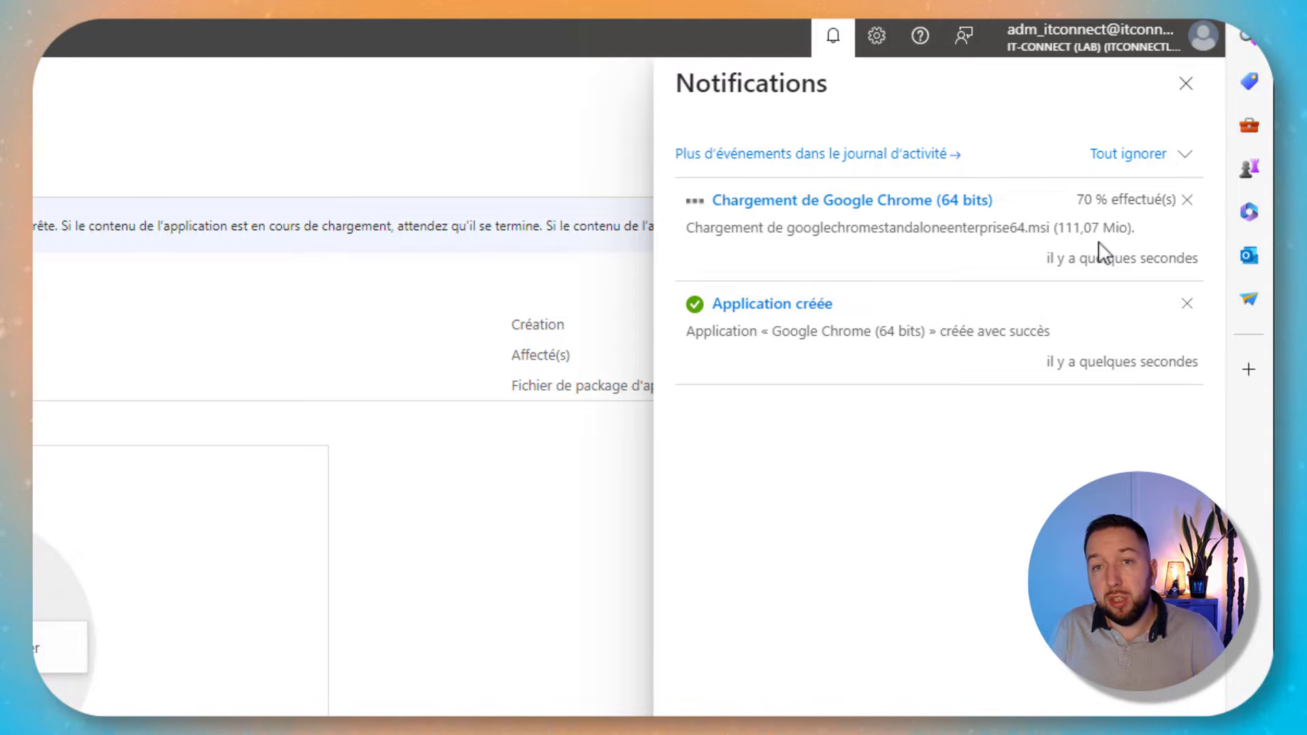
pyautogui.click(833, 44)
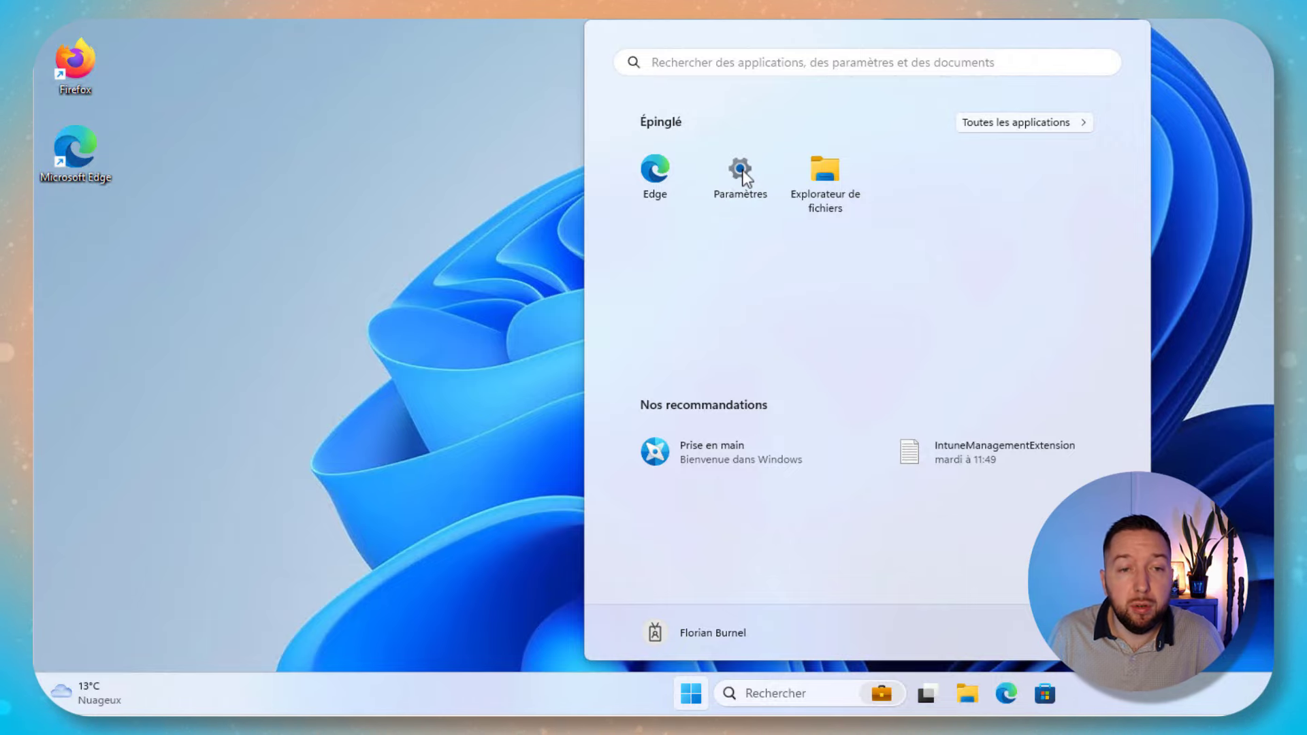
# On the Windows client, open the Settings app and go to the work or school access page of the accounts
pyautogui.click(719, 197)
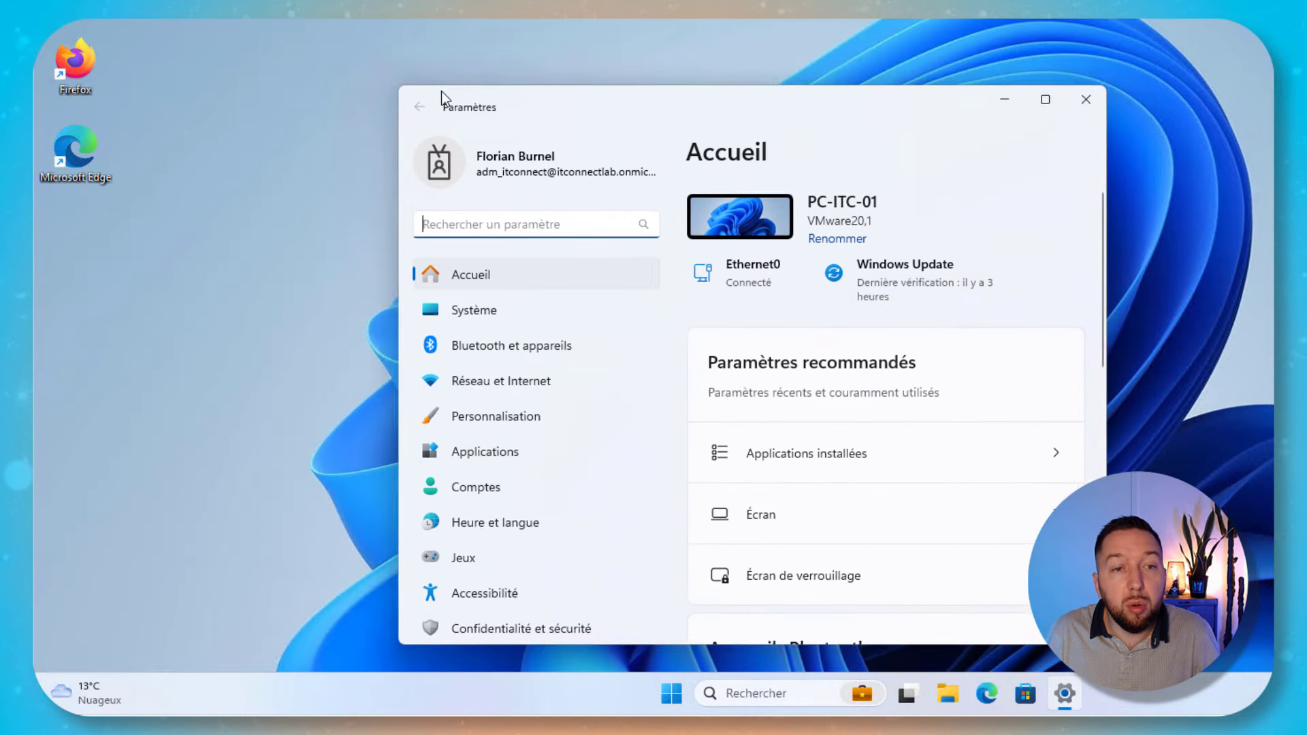
pyautogui.moveTo(441, 91); pyautogui.dragTo(423, 32)
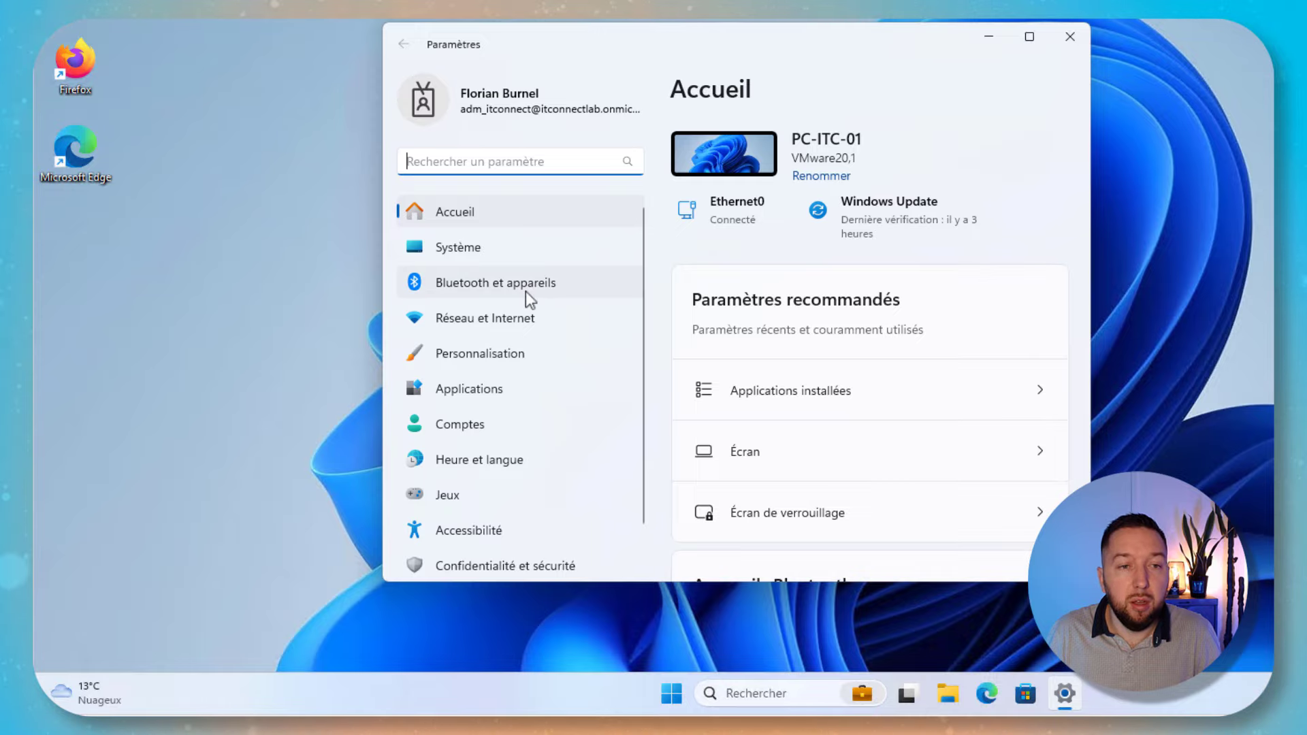
pyautogui.scroll(-1, 517, 347)
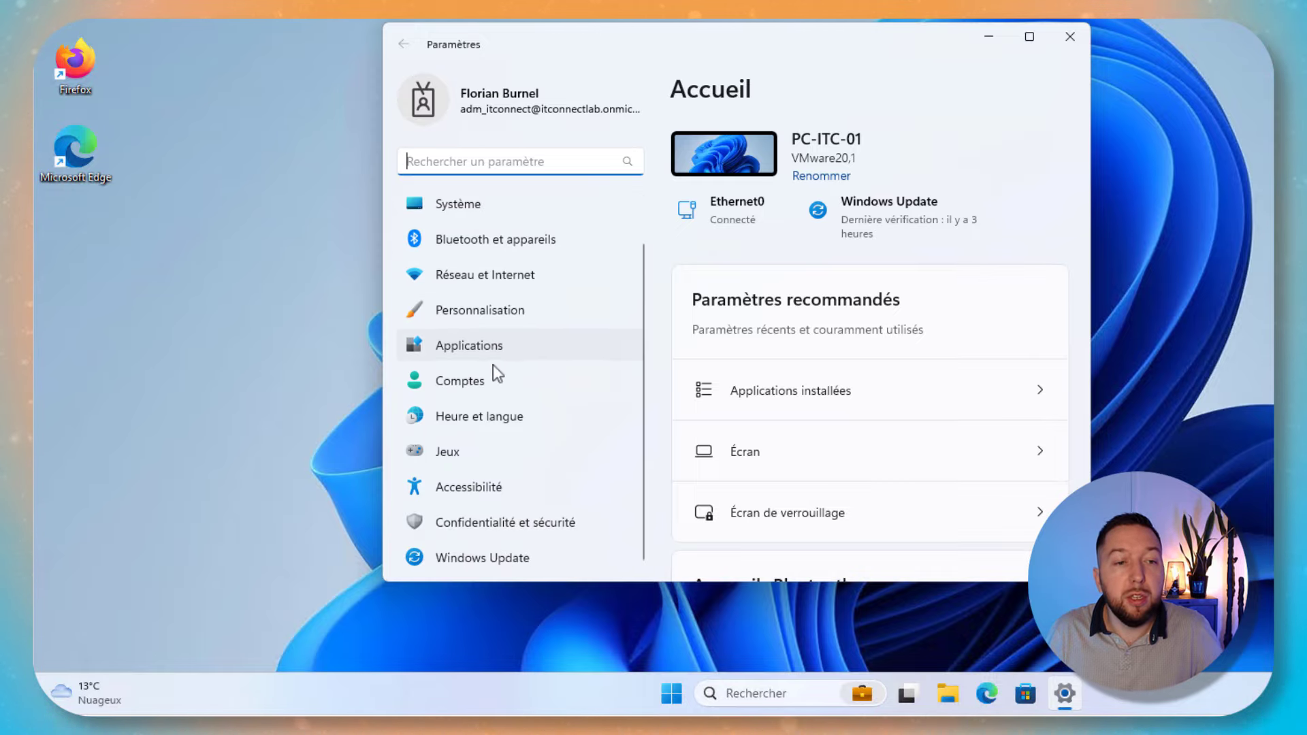
pyautogui.click(492, 370)
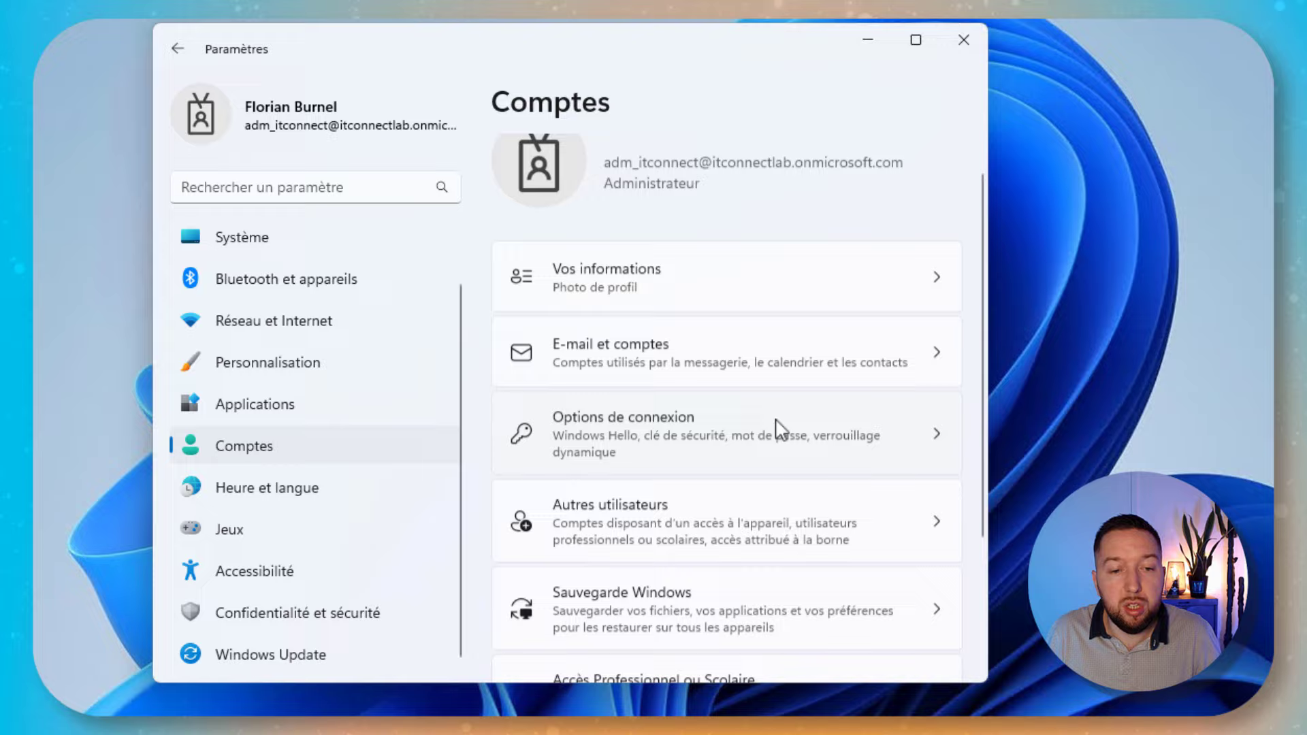
pyautogui.scroll(-3, 775, 429)
pyautogui.click(631, 544)
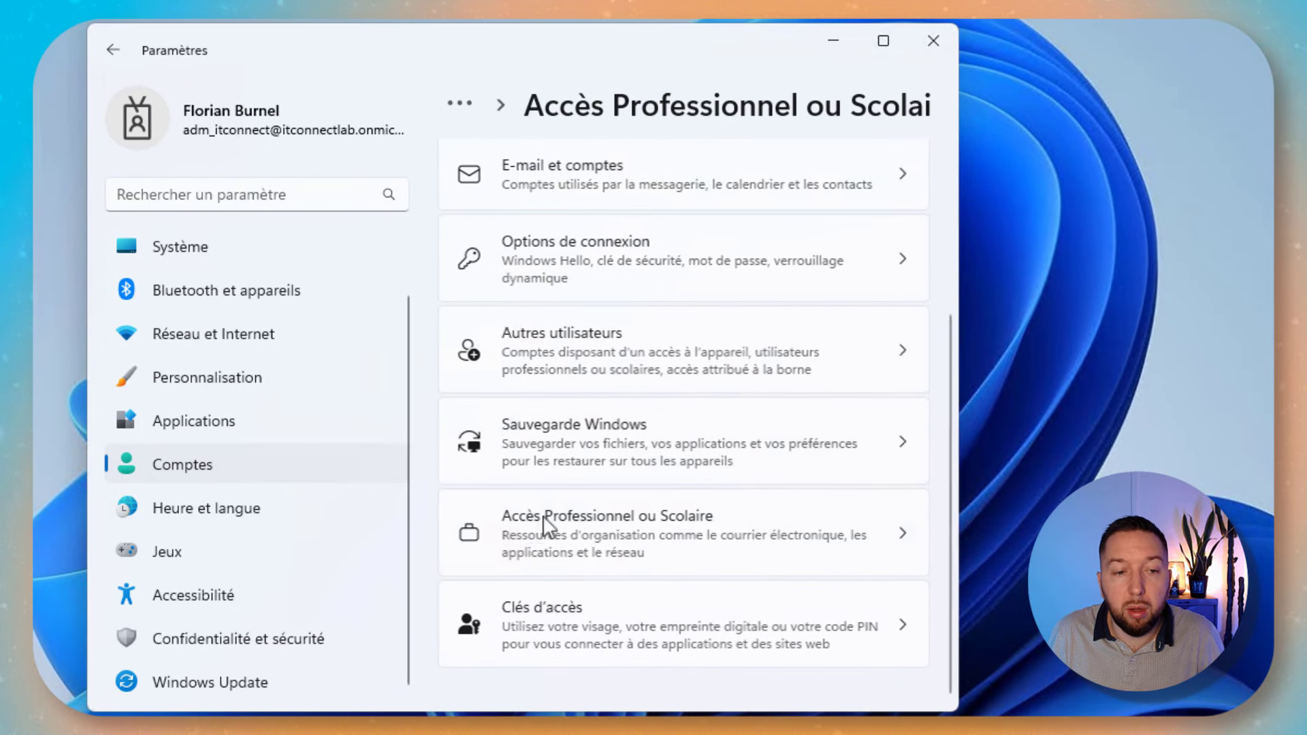
# Open the management information of the connected IT-Connect (Lab) account and synchronize the device
pyautogui.click(699, 337)
pyautogui.click(817, 411)
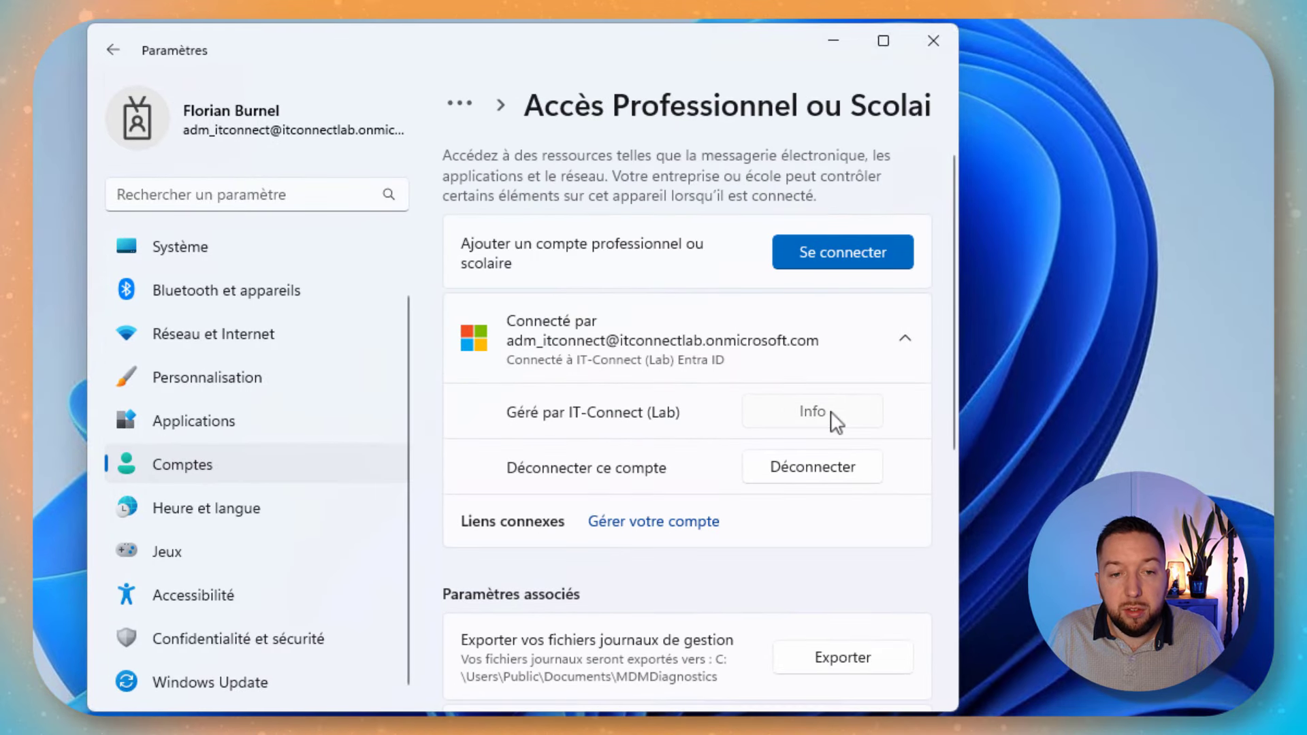
pyautogui.scroll(-5, 744, 417)
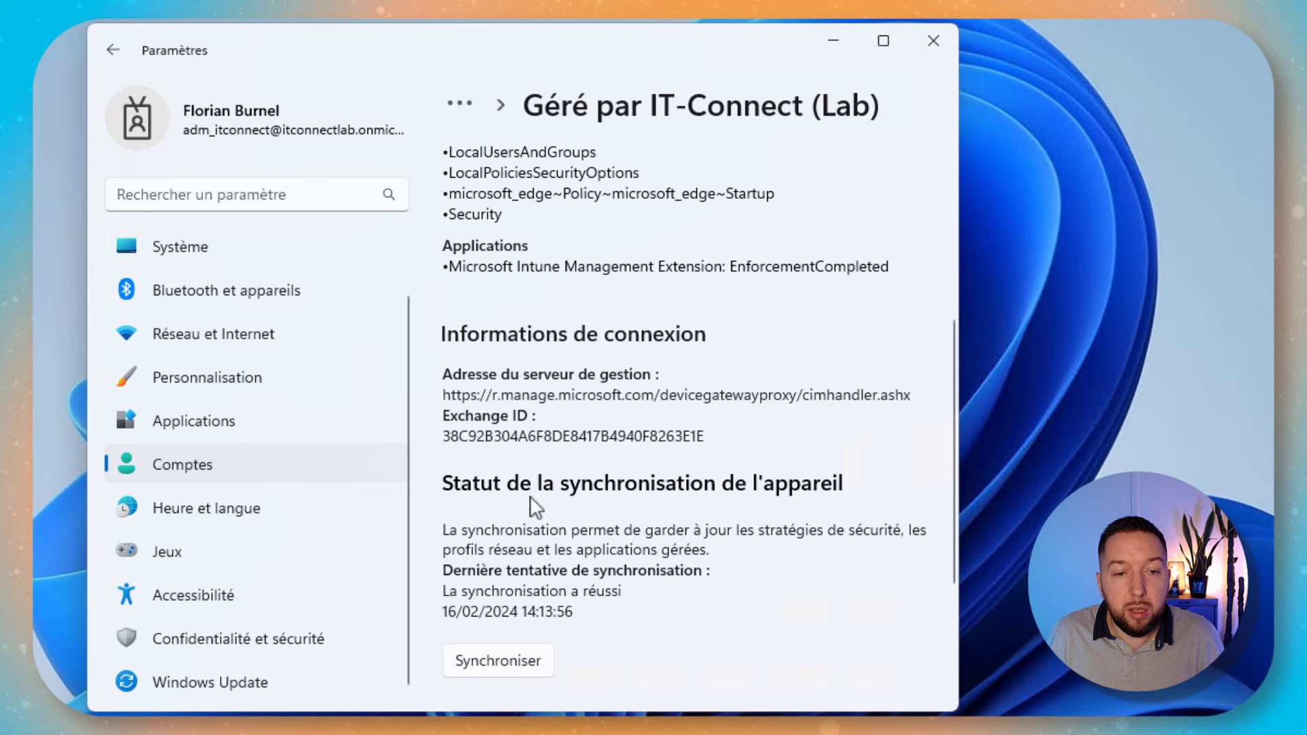
pyautogui.click(498, 660)
pyautogui.scroll(-2, 729, 525)
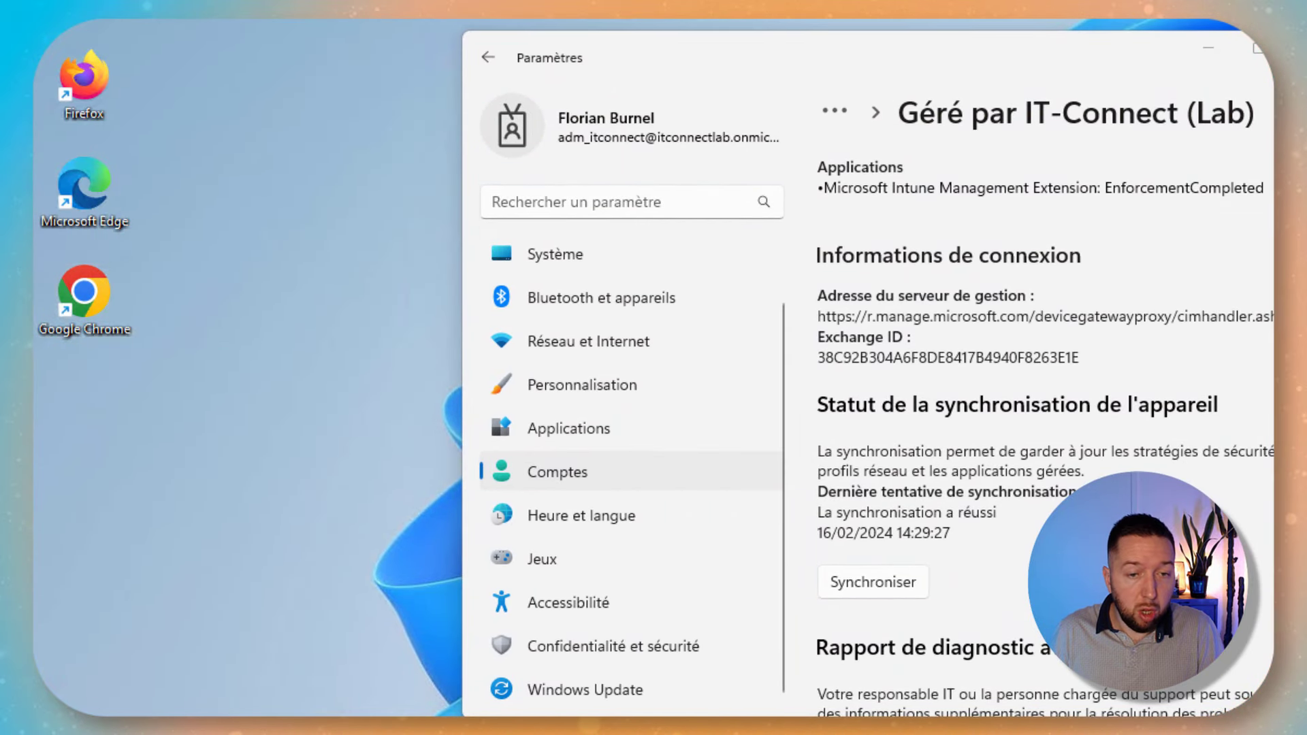
# Return to the Intune admin center and open the overview of the Google Chrome (64 bits) application
pyautogui.press('super')
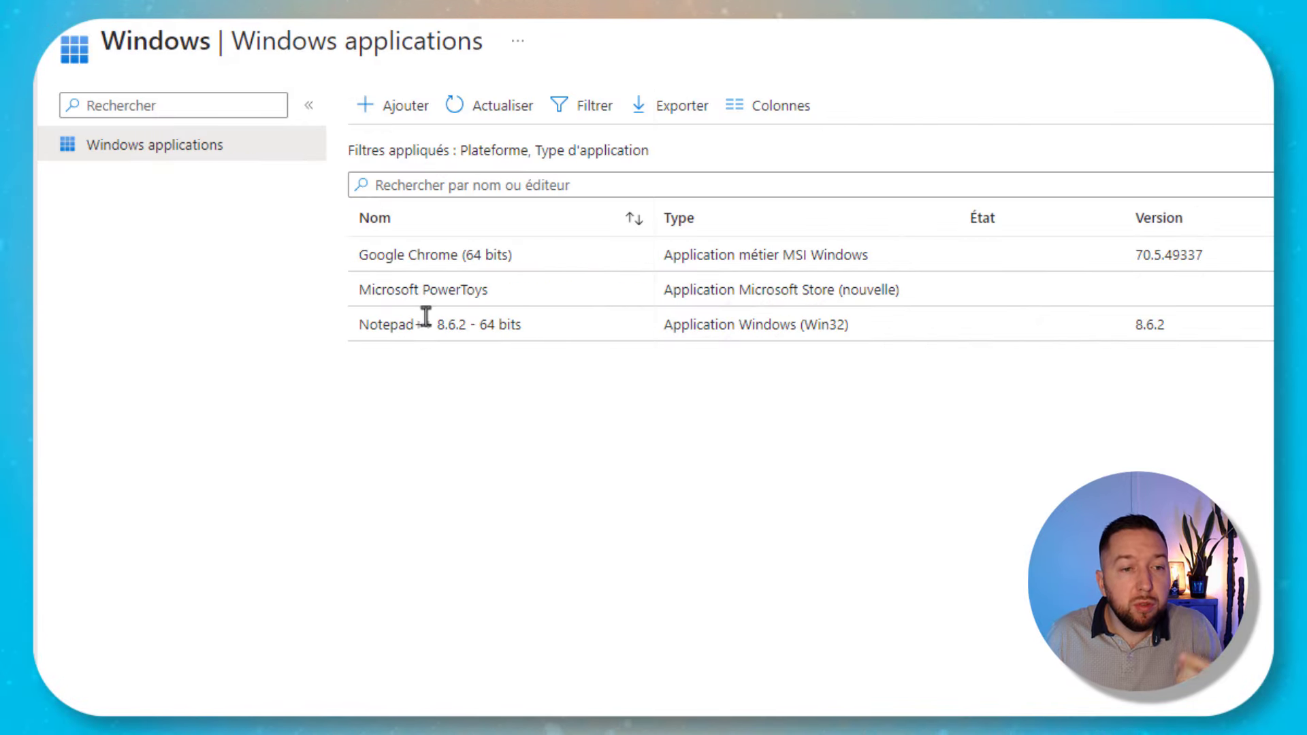
pyautogui.click(425, 262)
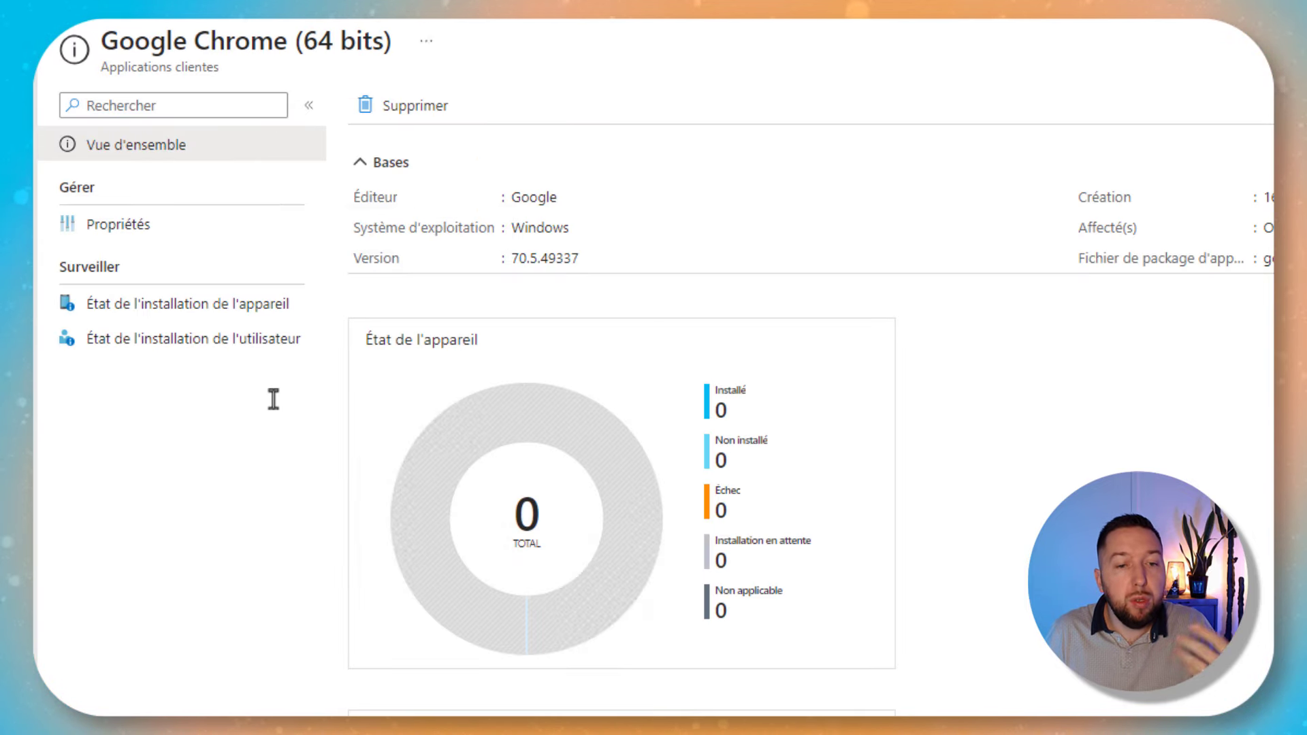